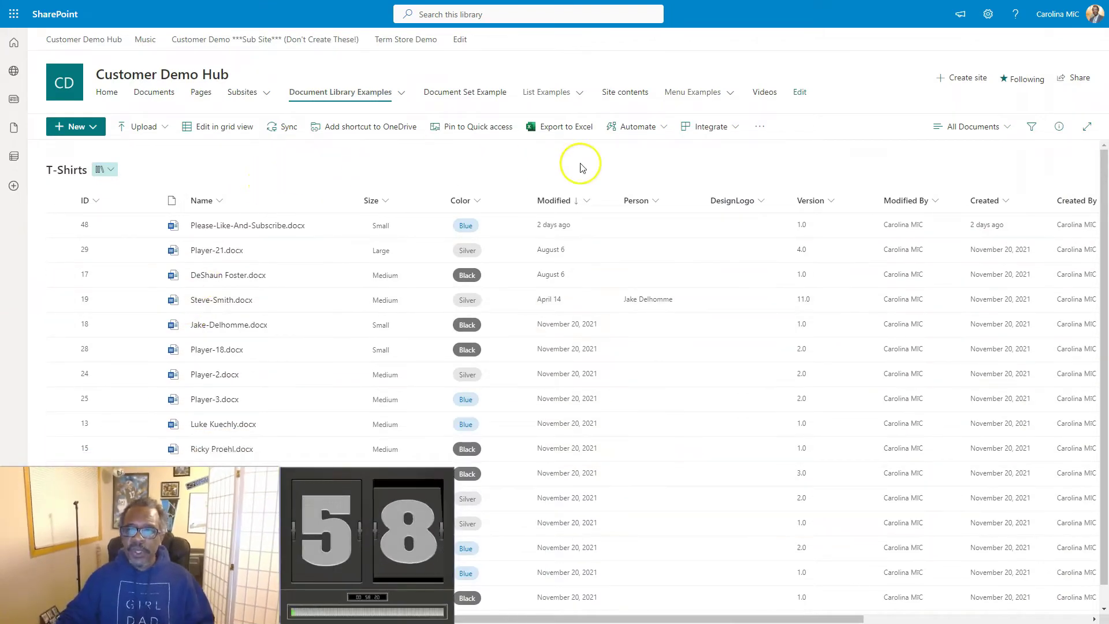
- Switch to the Videos library and create a public view named 'Awesome' shown as Gallery
click(107, 168)
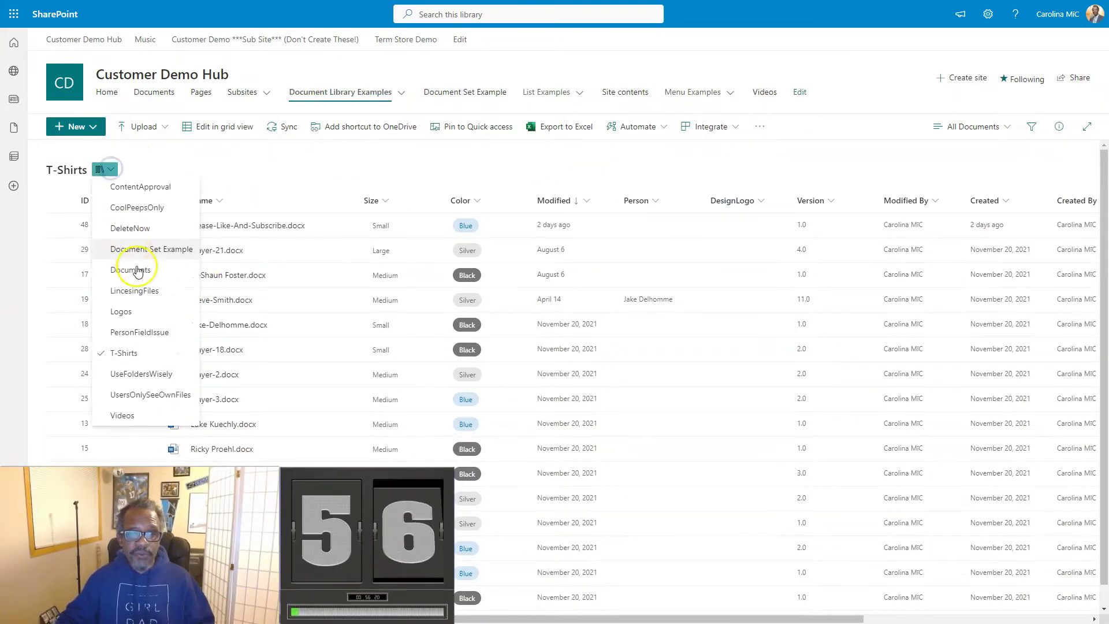
click(121, 416)
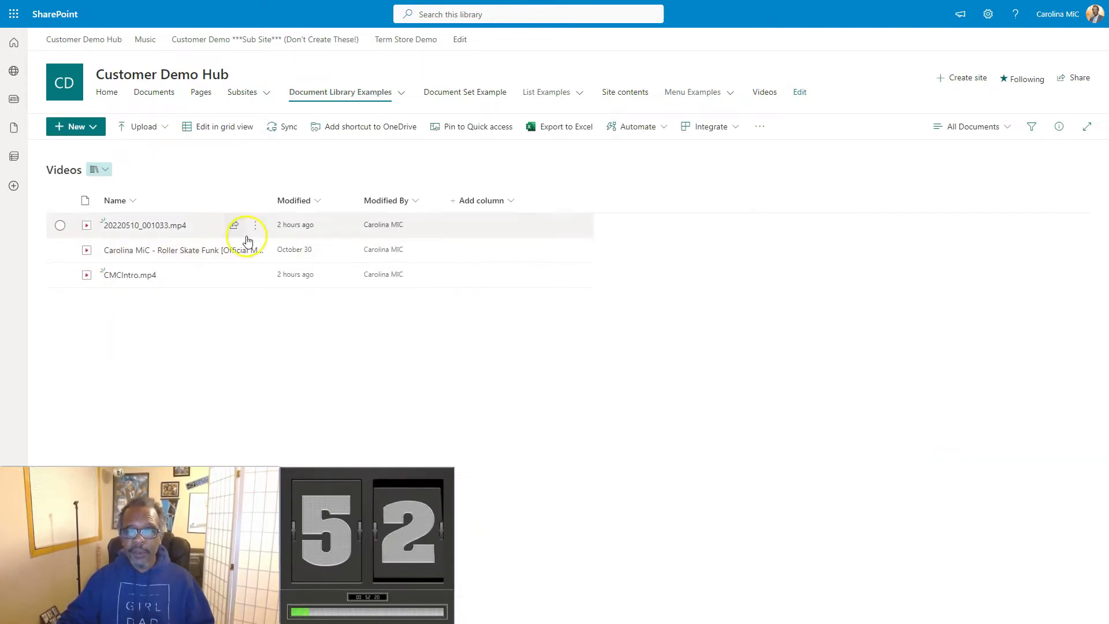
click(967, 128)
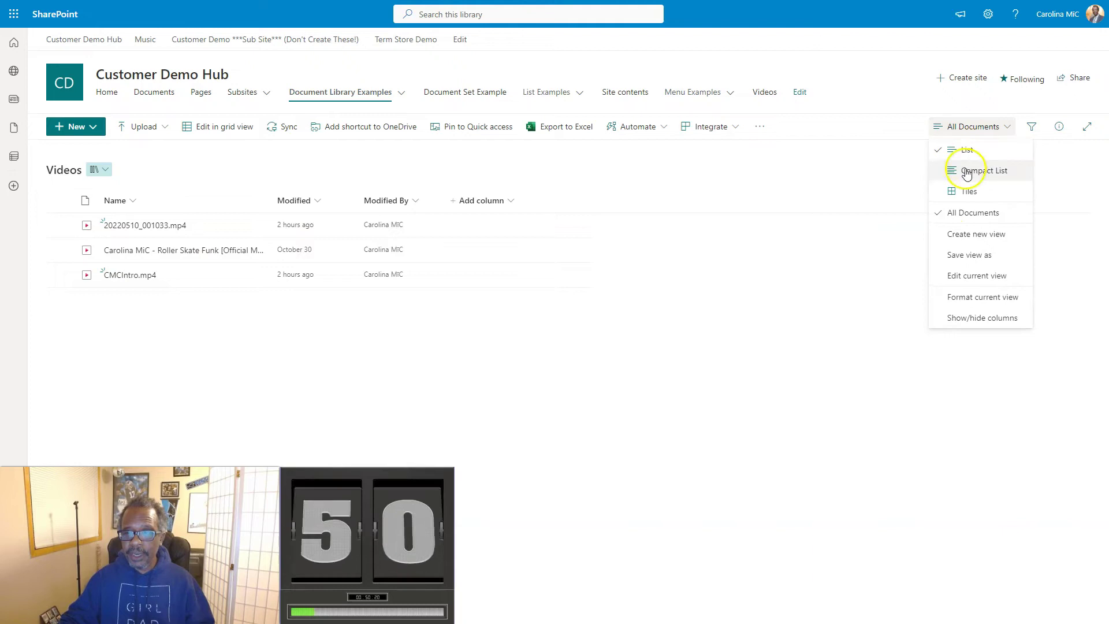
click(956, 235)
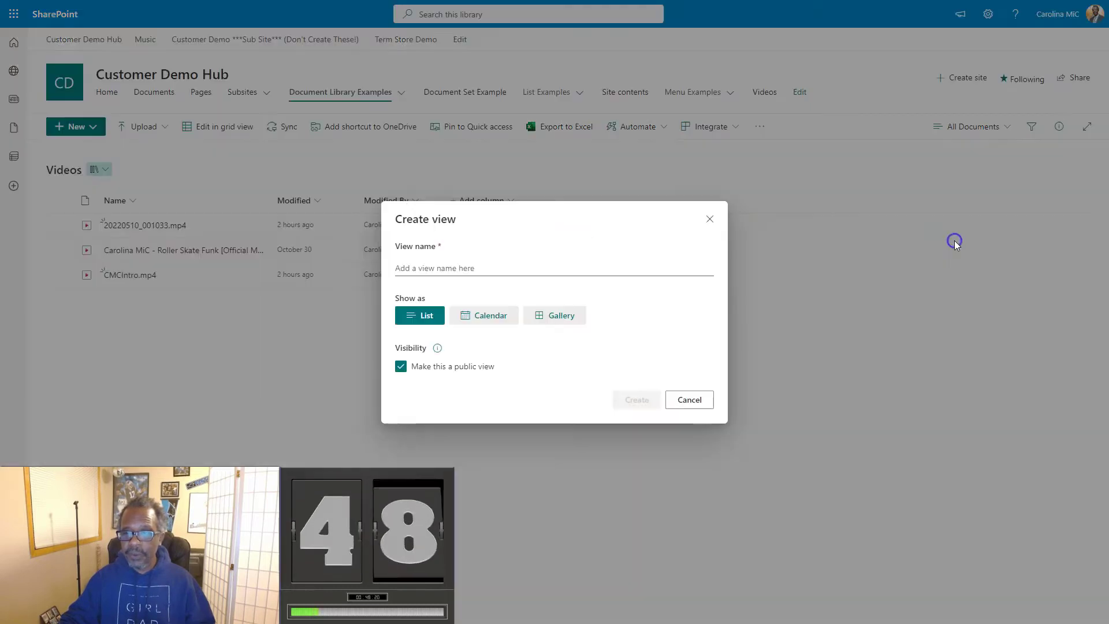
click(442, 268)
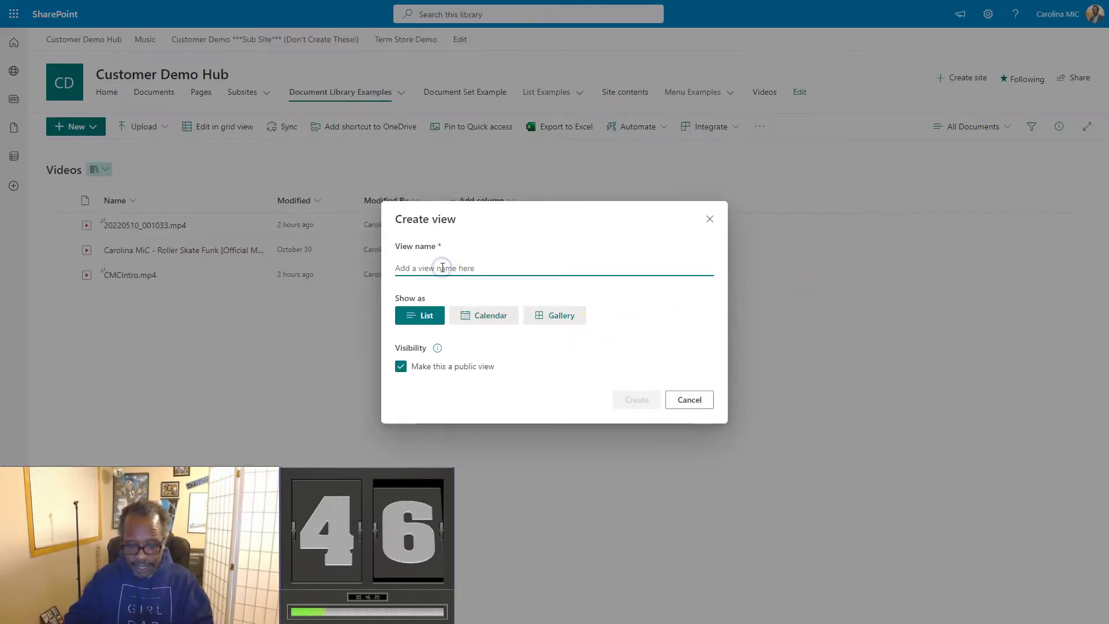
text(Awesome)
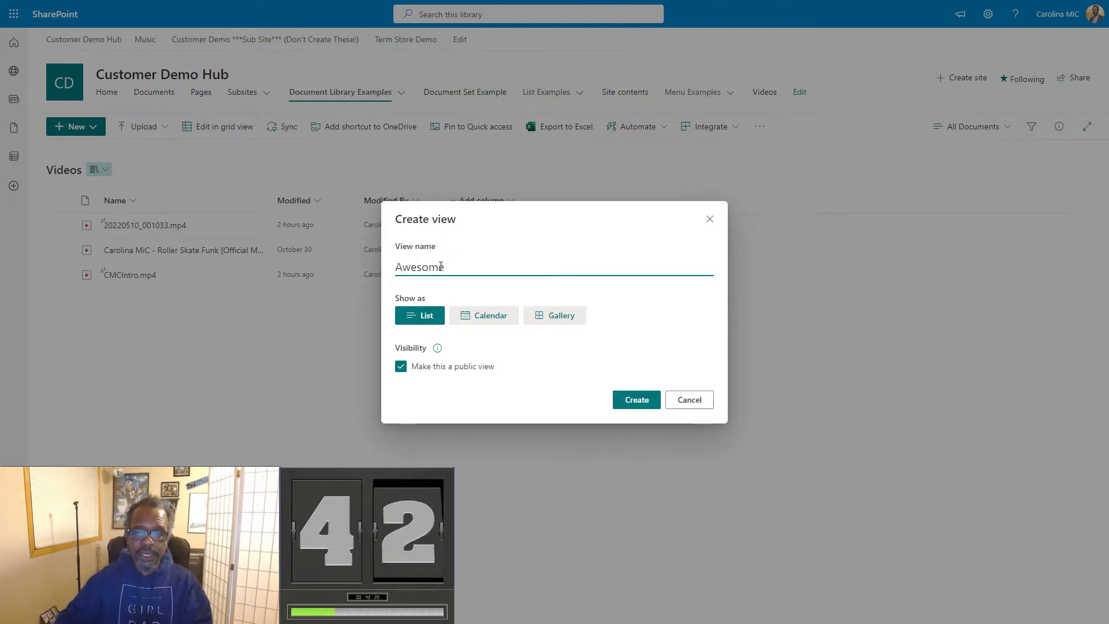
click(556, 315)
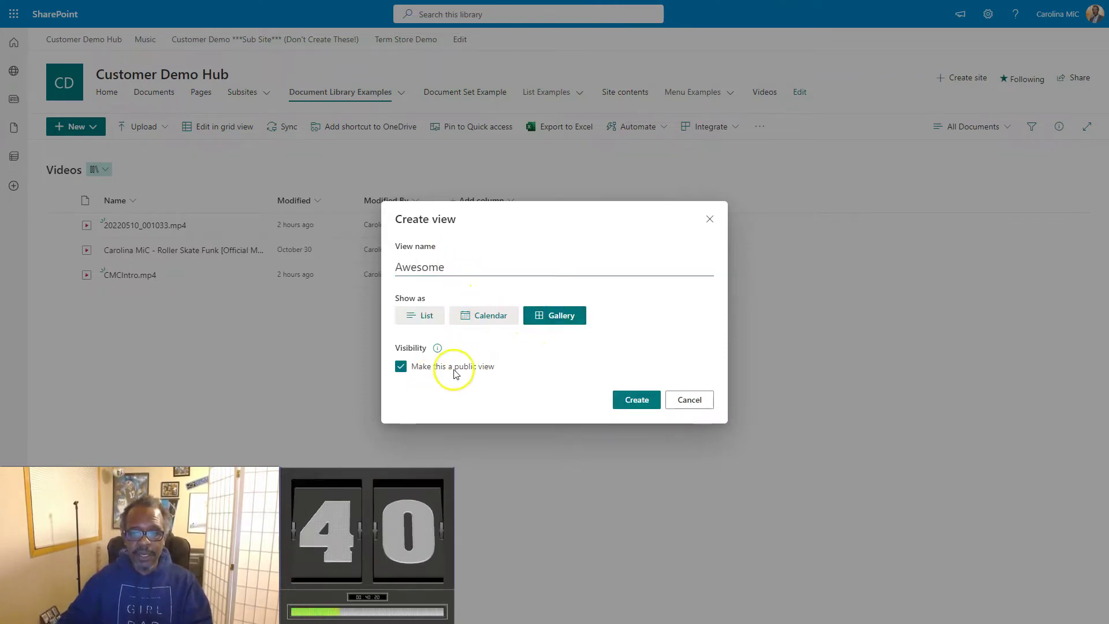
click(642, 401)
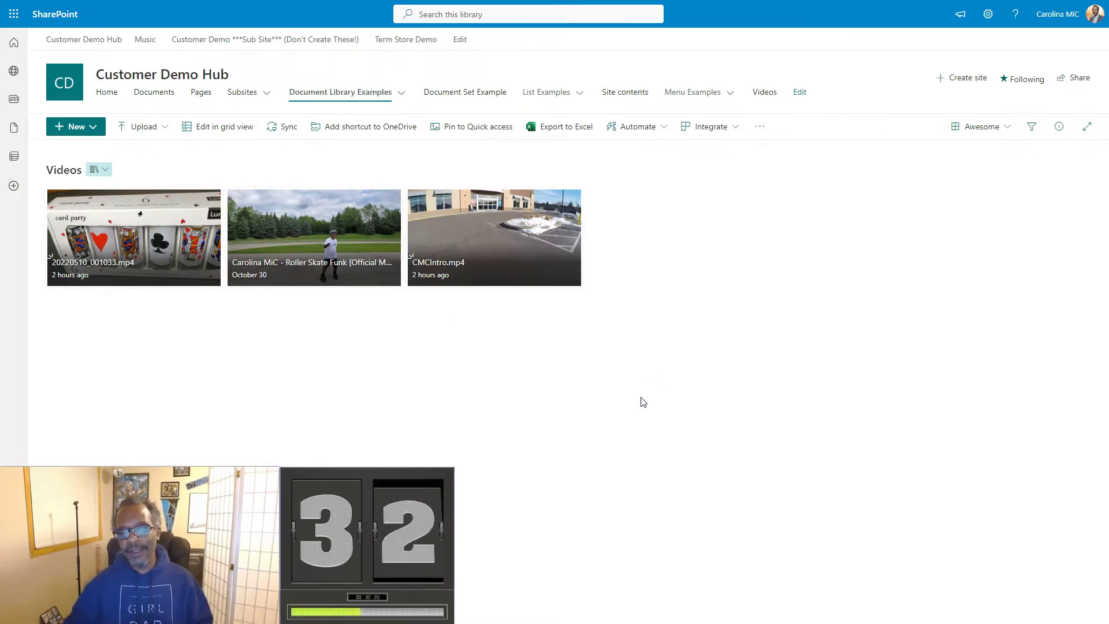
click(638, 414)
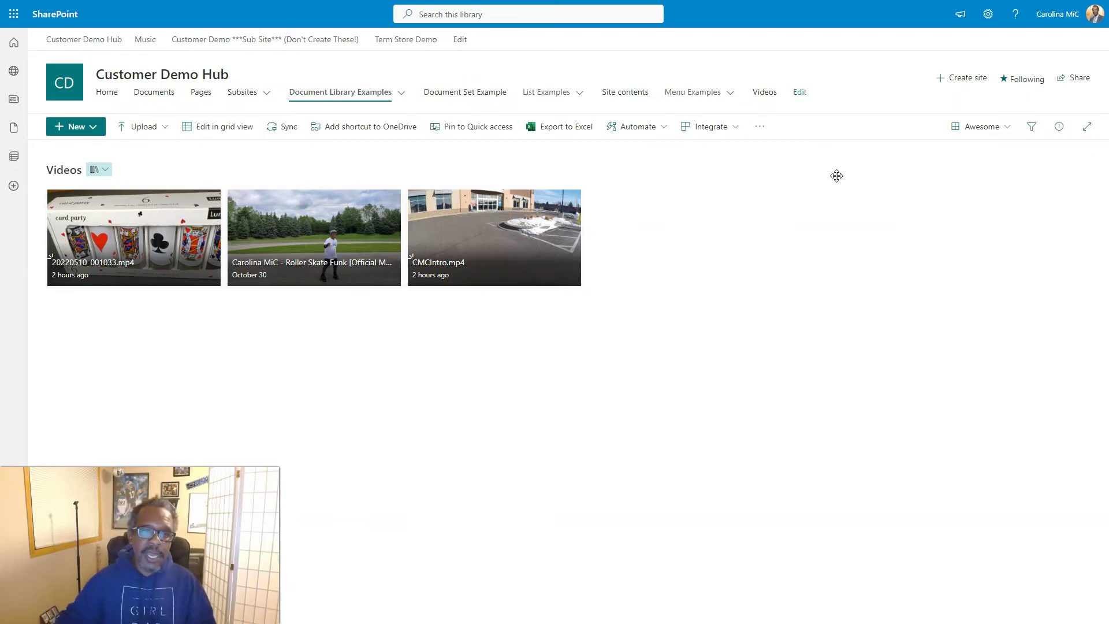
click(858, 154)
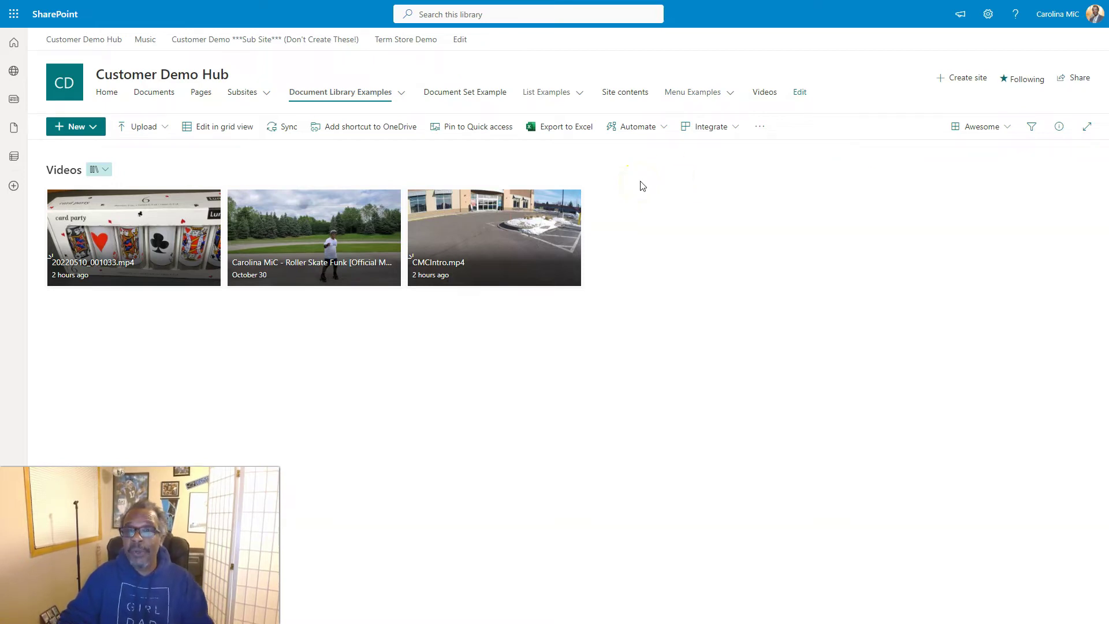
mouse_move(165, 247)
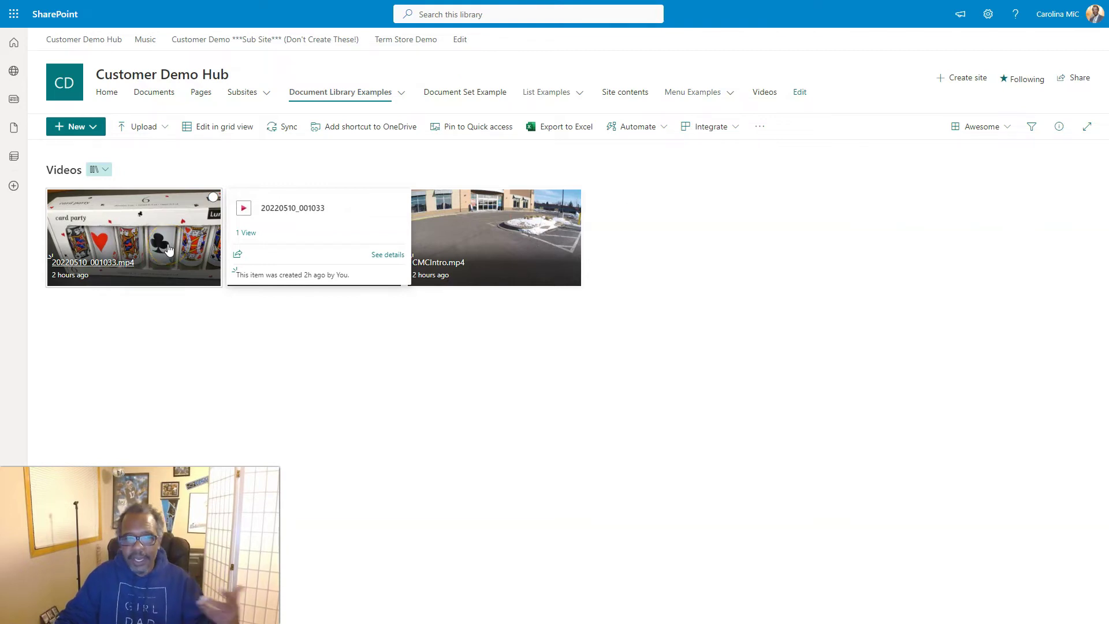
mouse_move(508, 247)
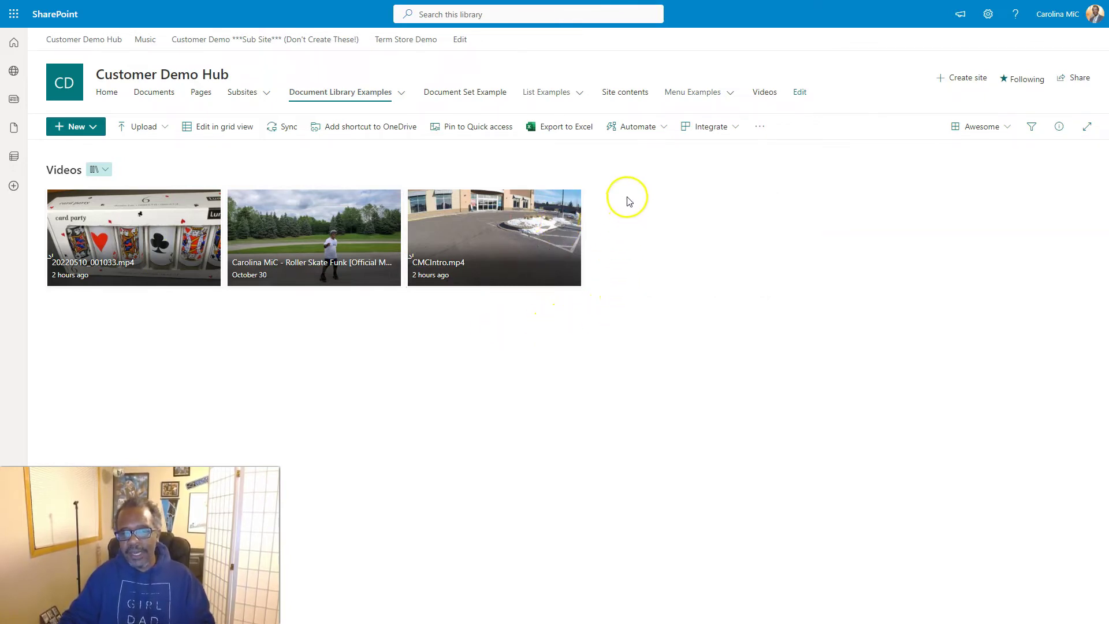
- Change the Awesome view's layout to List, then back to Tiles
click(956, 126)
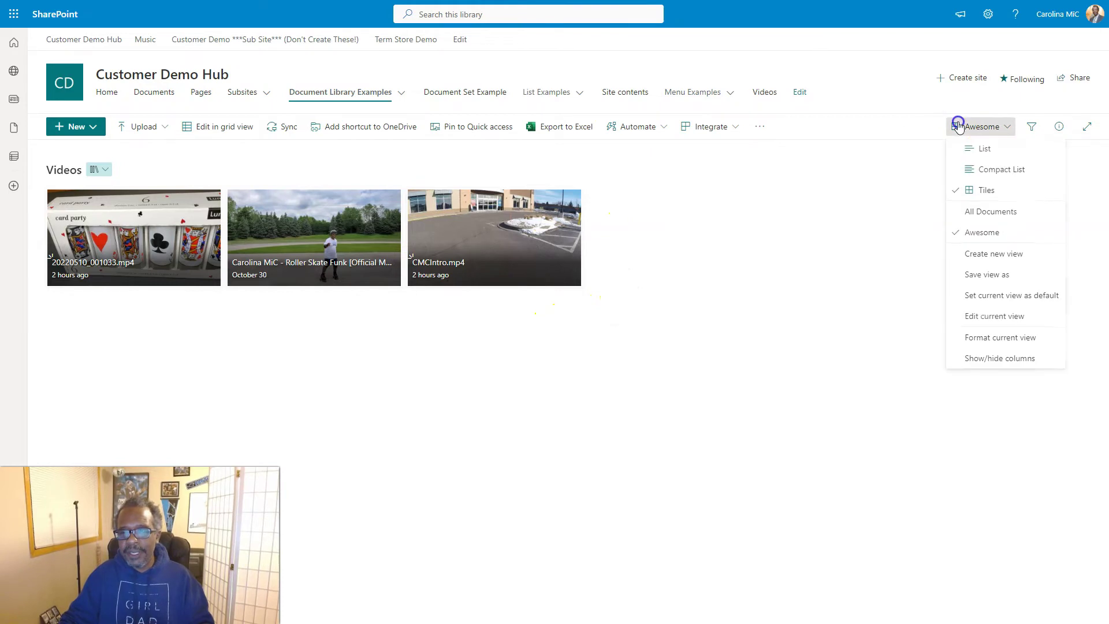
click(983, 154)
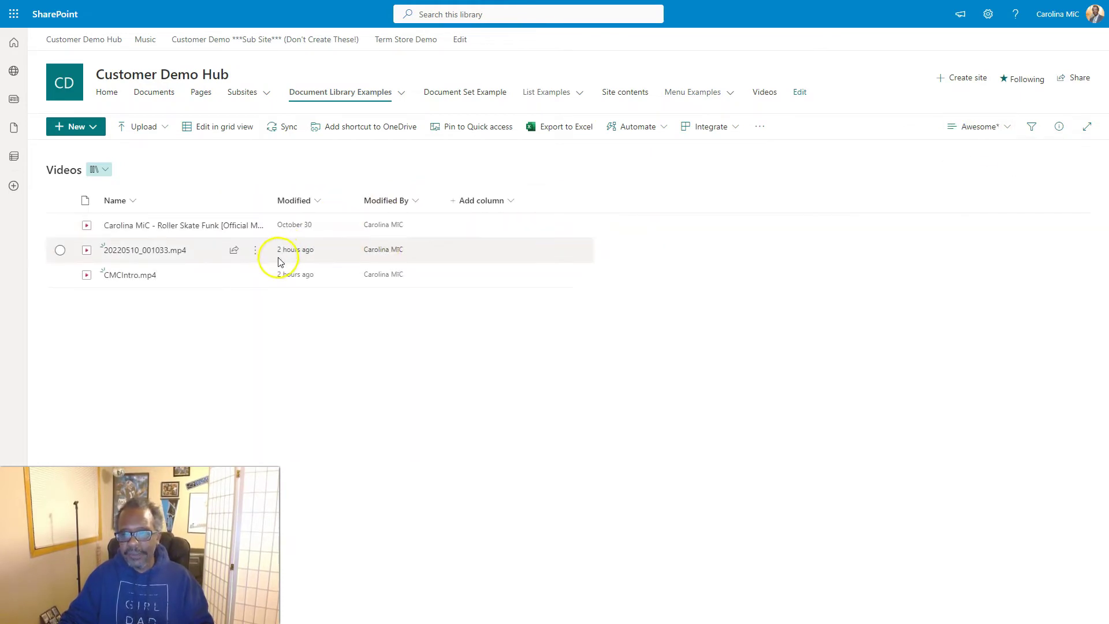
click(980, 132)
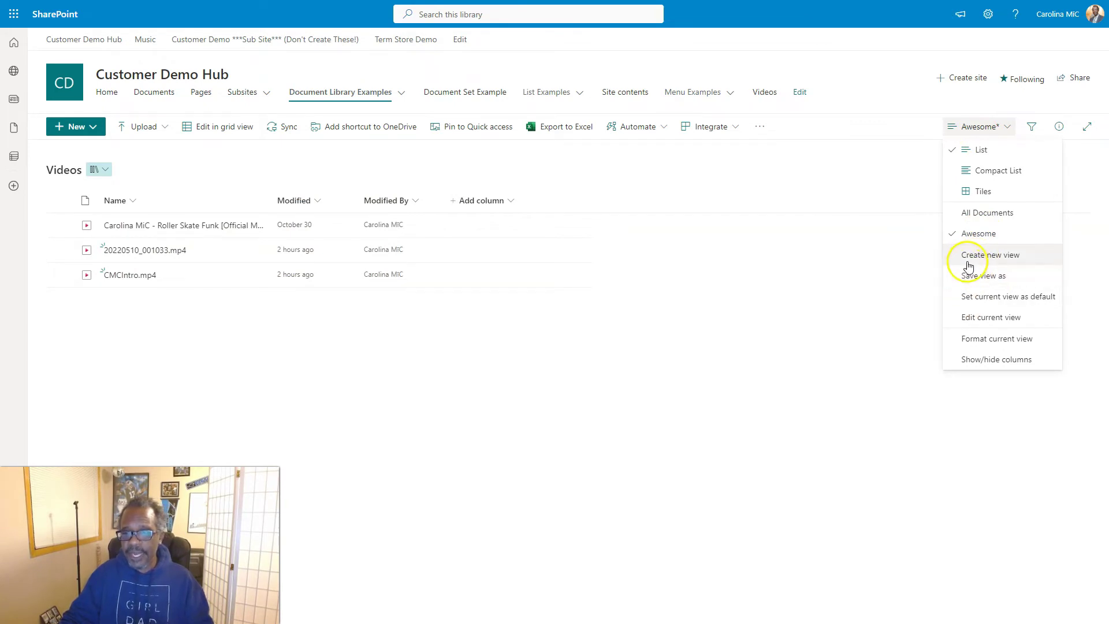
click(977, 191)
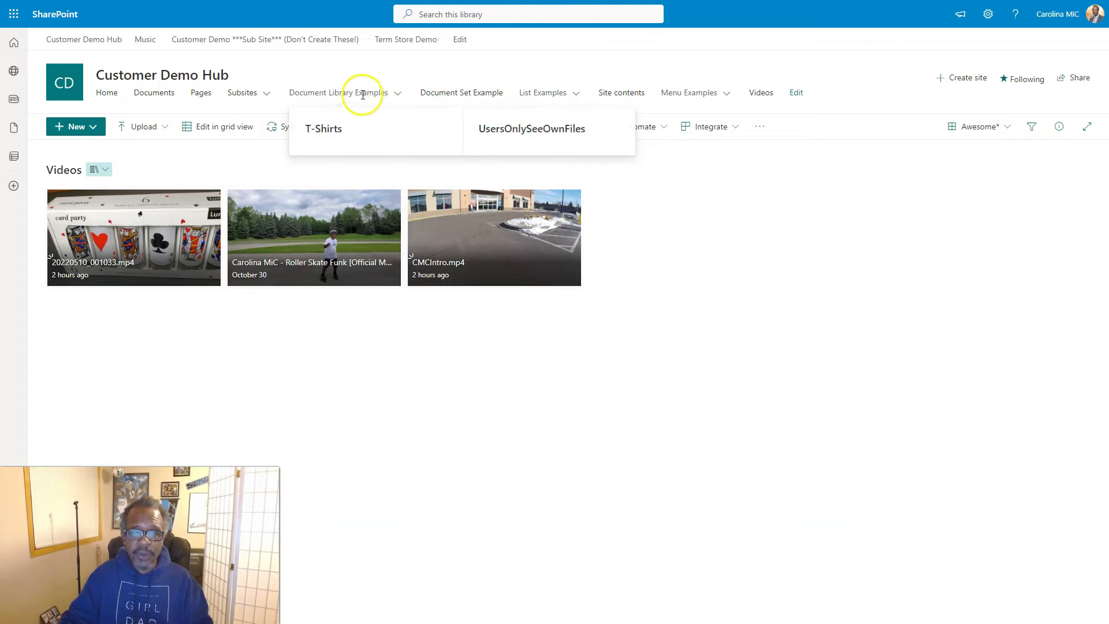
- Go to the T-Shirts example library, then return to the Videos library
click(344, 94)
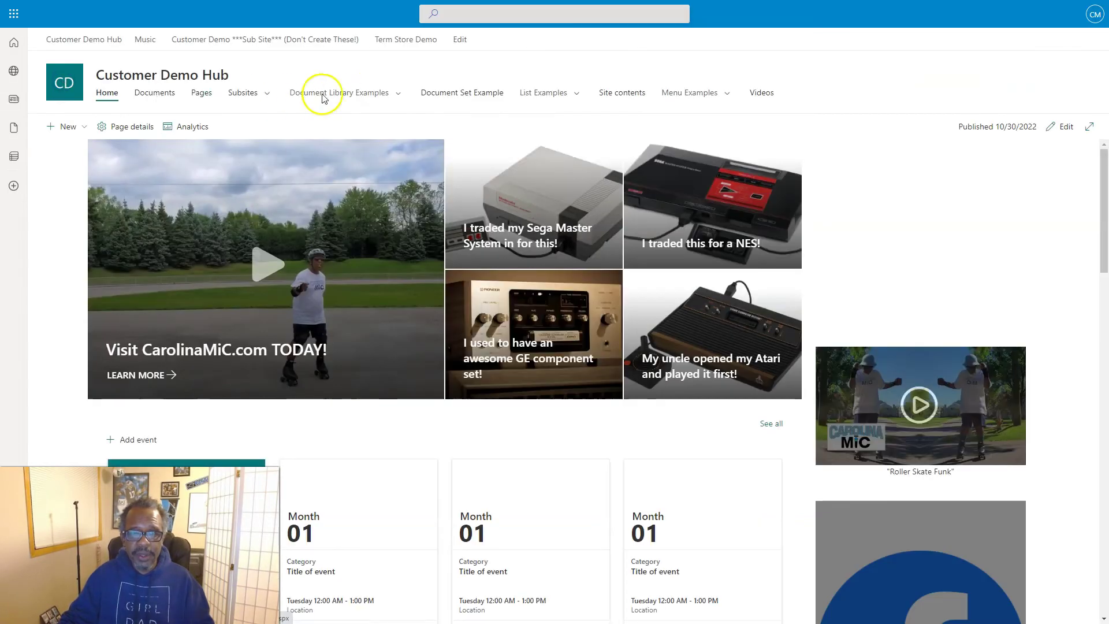
click(321, 129)
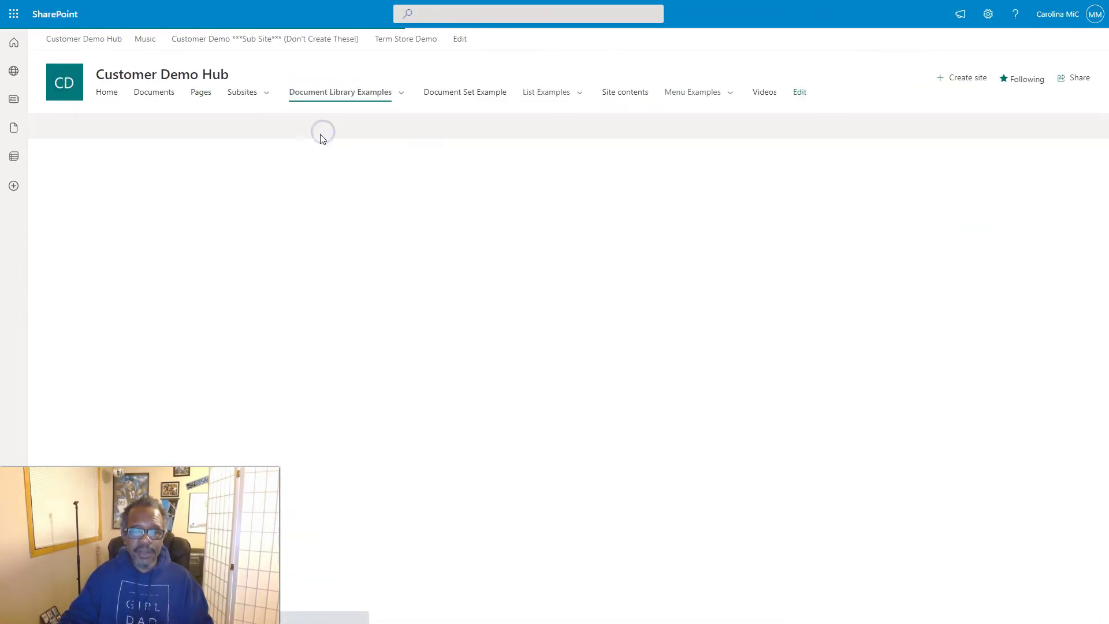
click(111, 169)
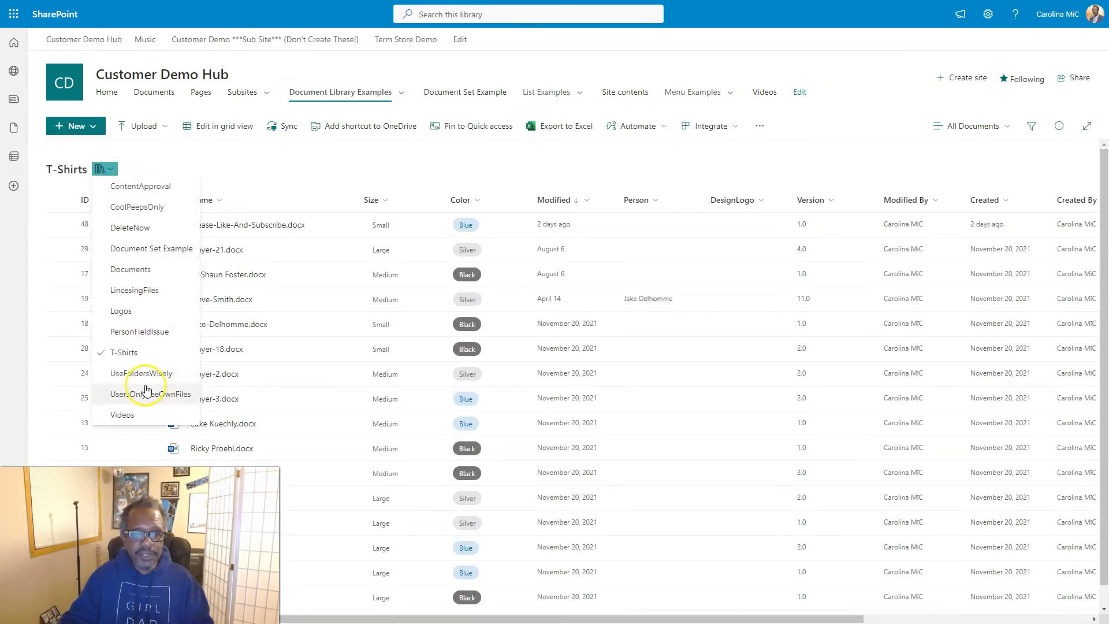
click(127, 410)
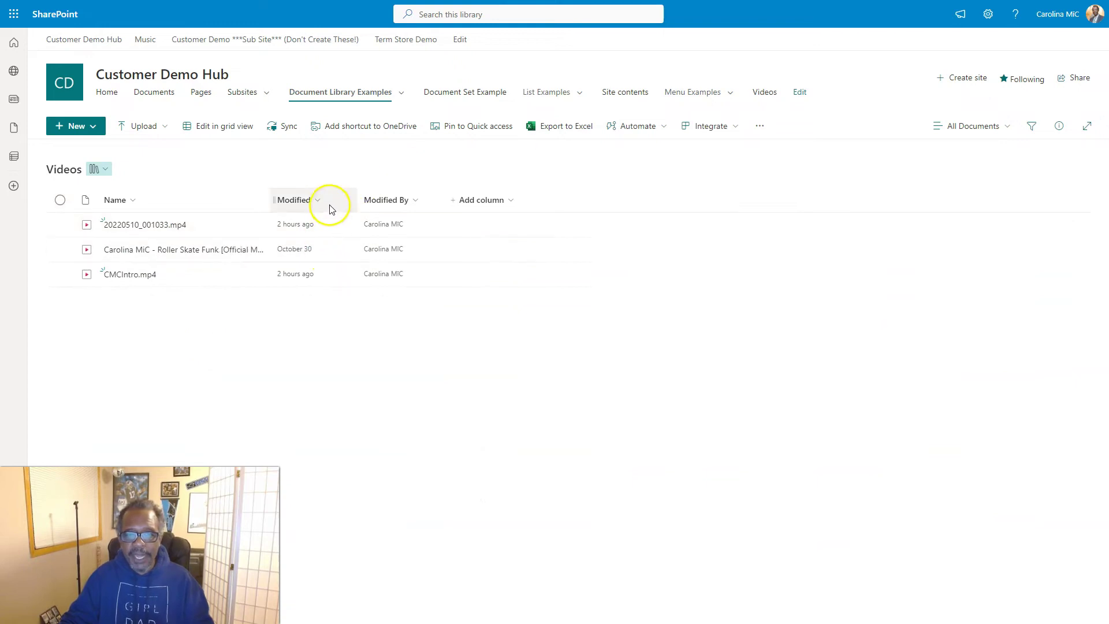
- Switch the Videos library to the Tiles layout and save it as public view 'Gallery 2'
click(1013, 131)
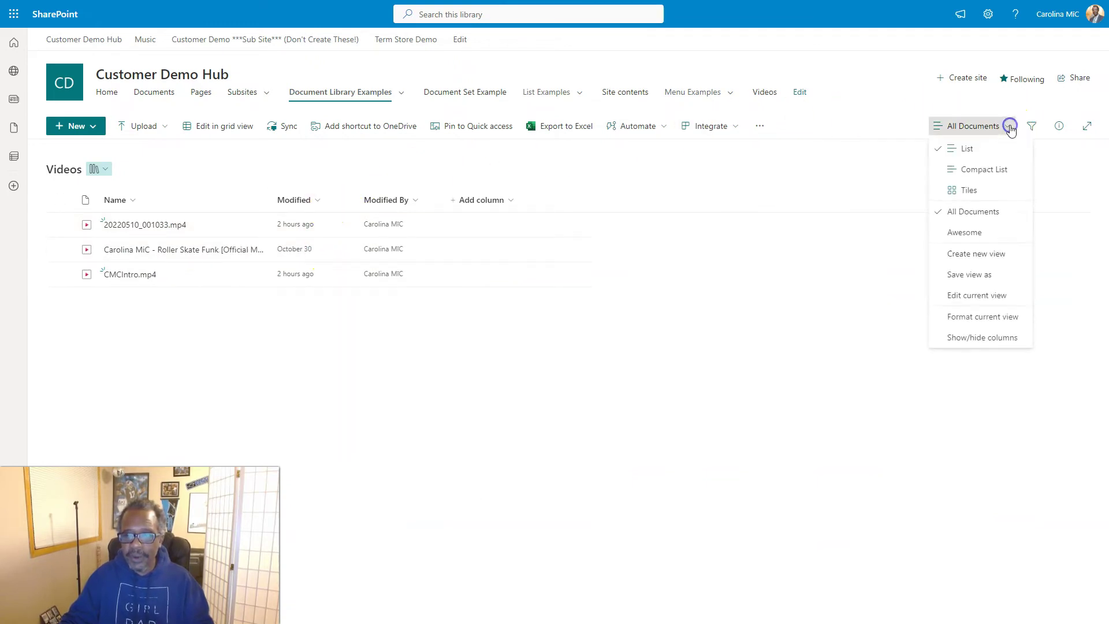
click(964, 191)
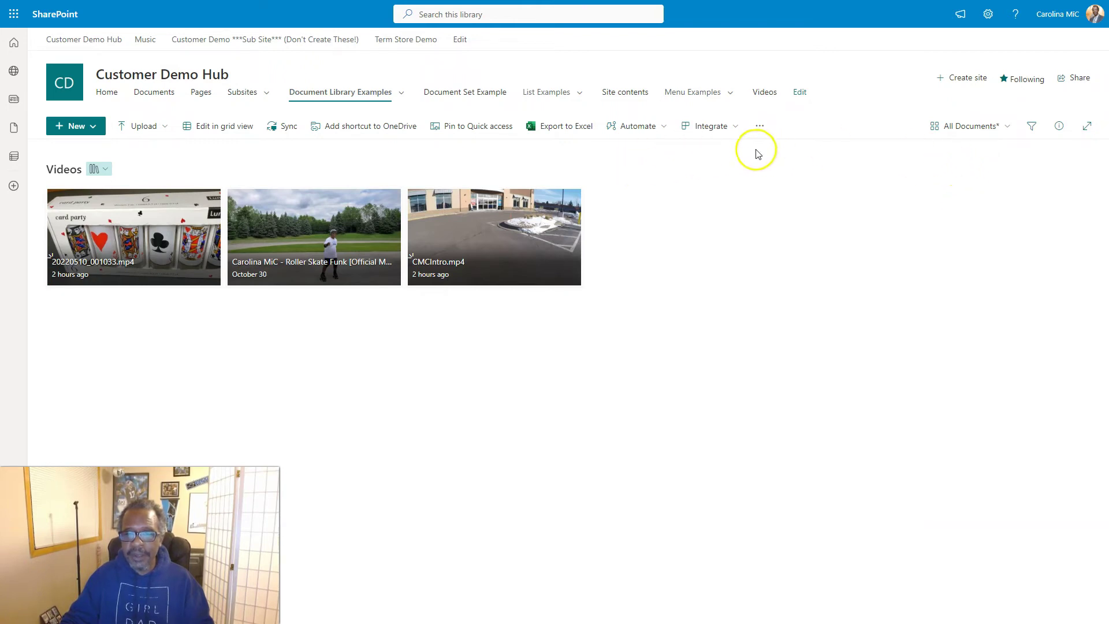
click(973, 128)
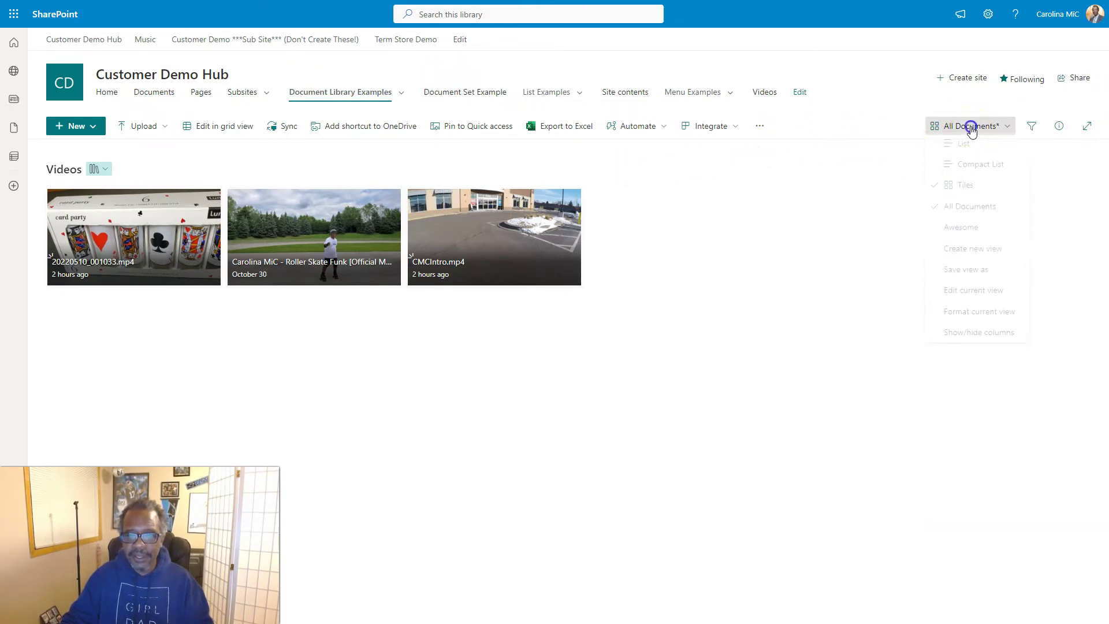
click(954, 279)
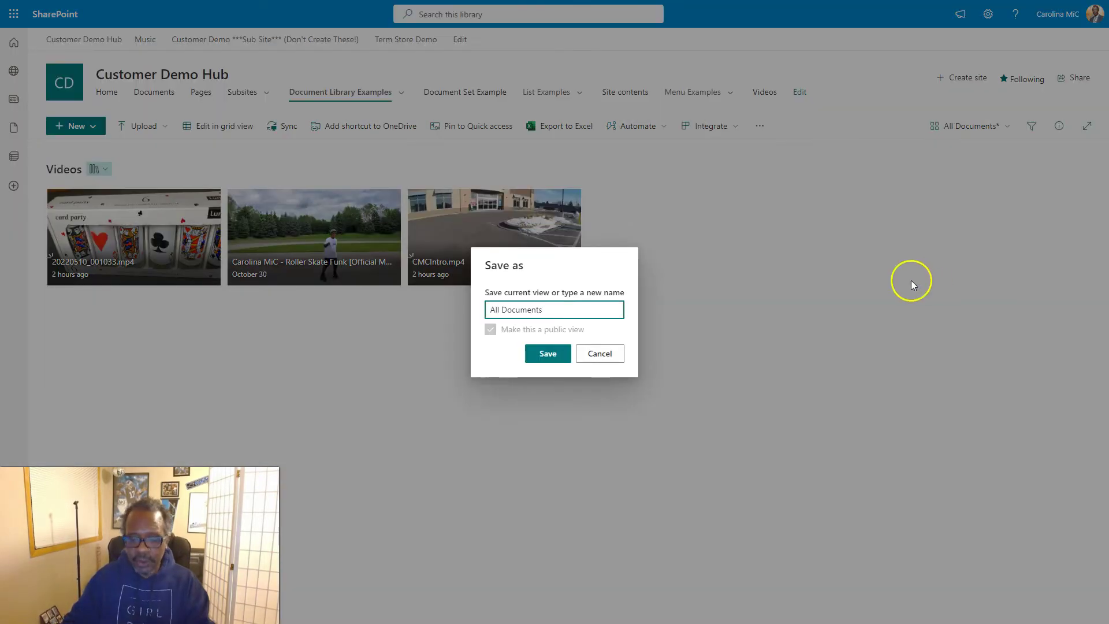
key(BackSpace)
key(BackSpace)
key(BackSpace)
key(BackSpace)
key(BackSpace)
key(BackSpace)
key(BackSpace)
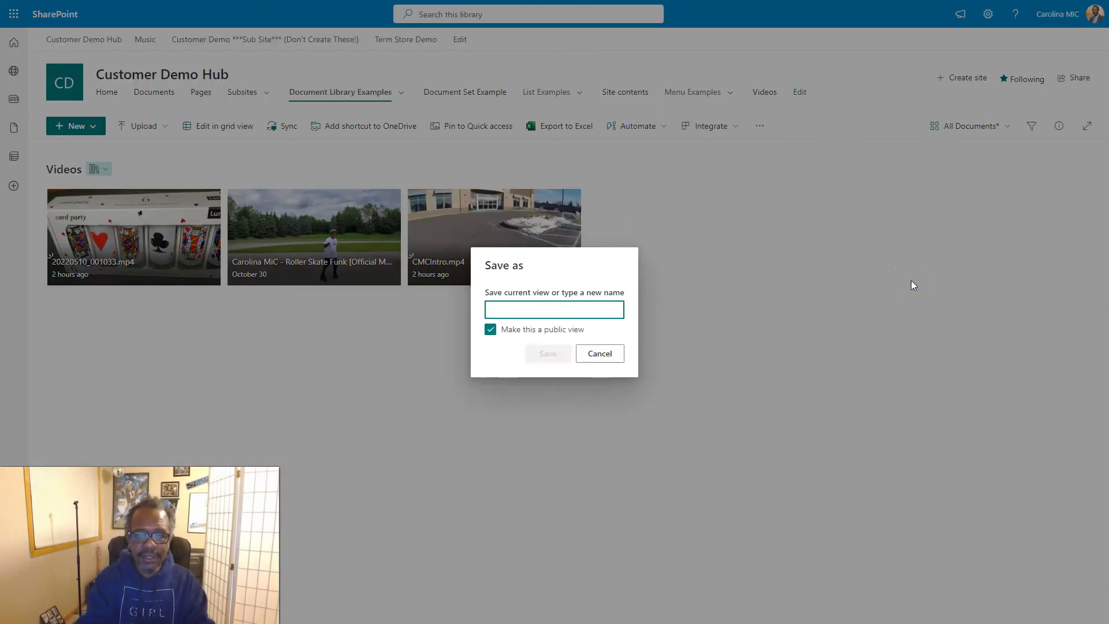
text(Galler)
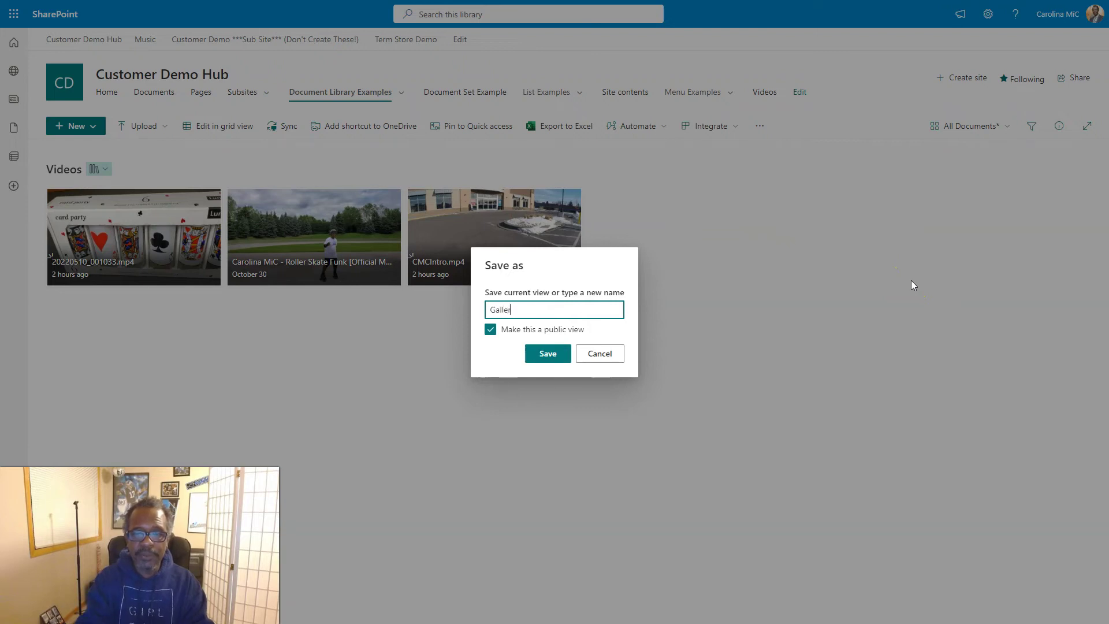
text(y 2)
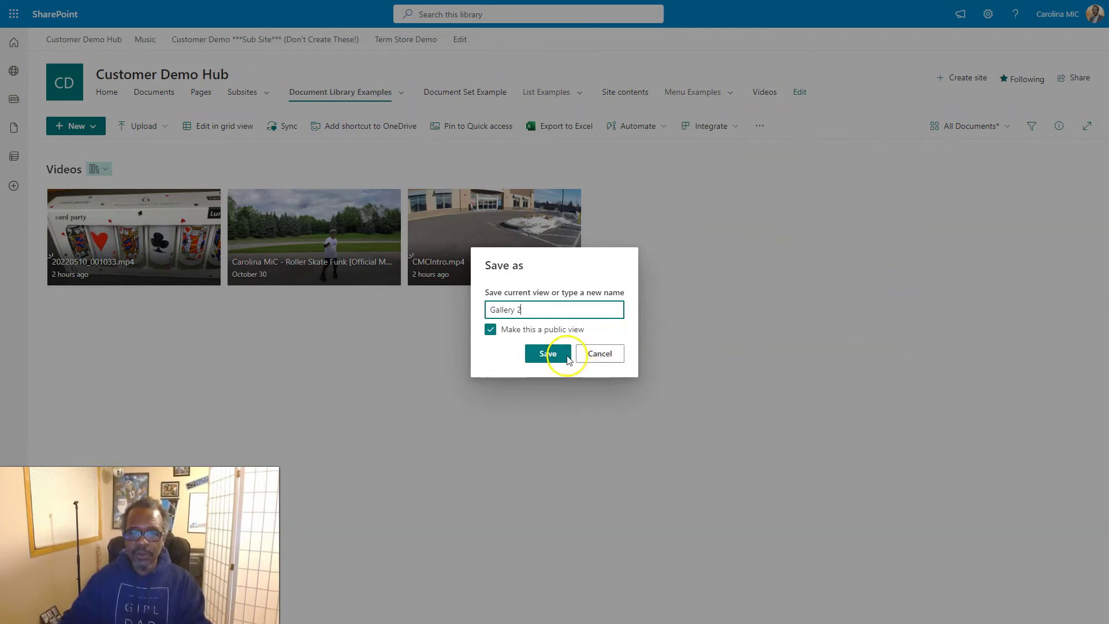
click(548, 353)
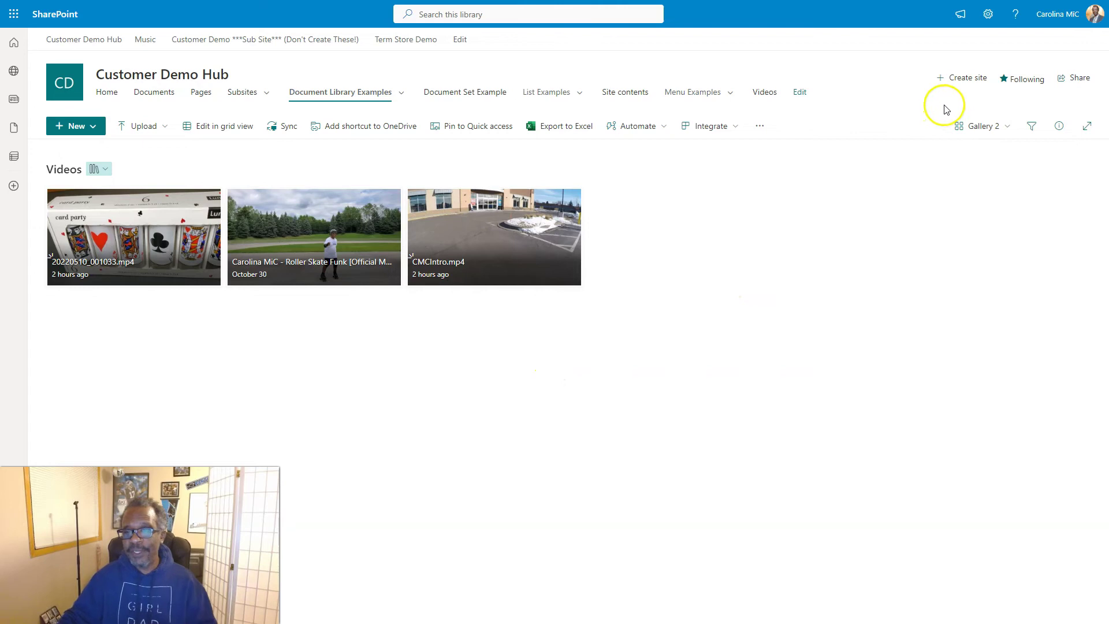
click(981, 124)
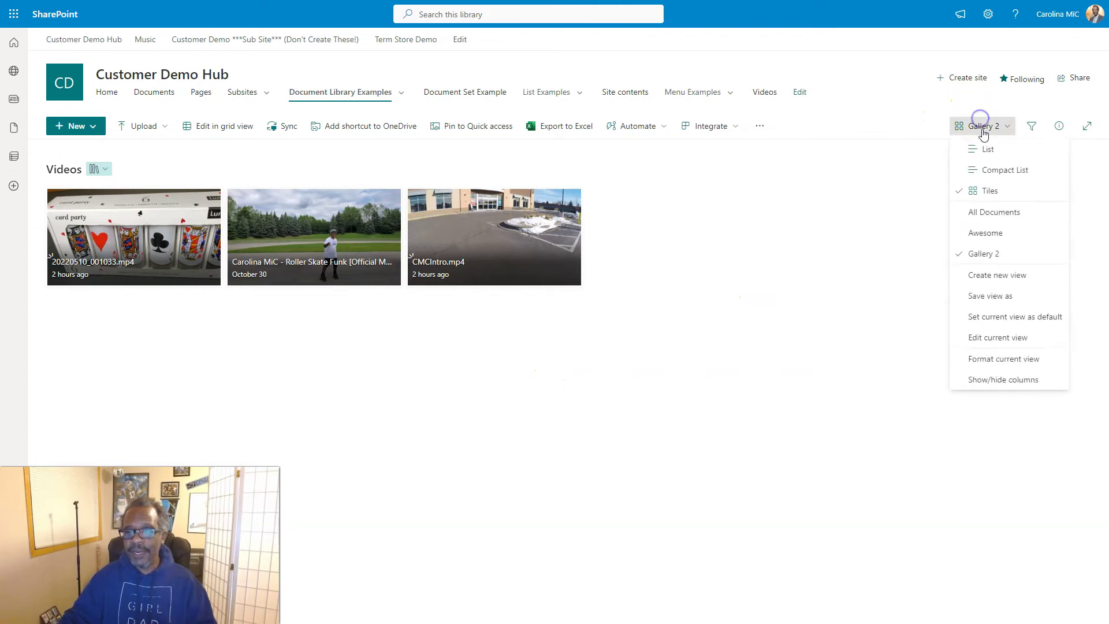
- Switch to All Documents, back to Gallery 2, and open that view for editing
click(994, 213)
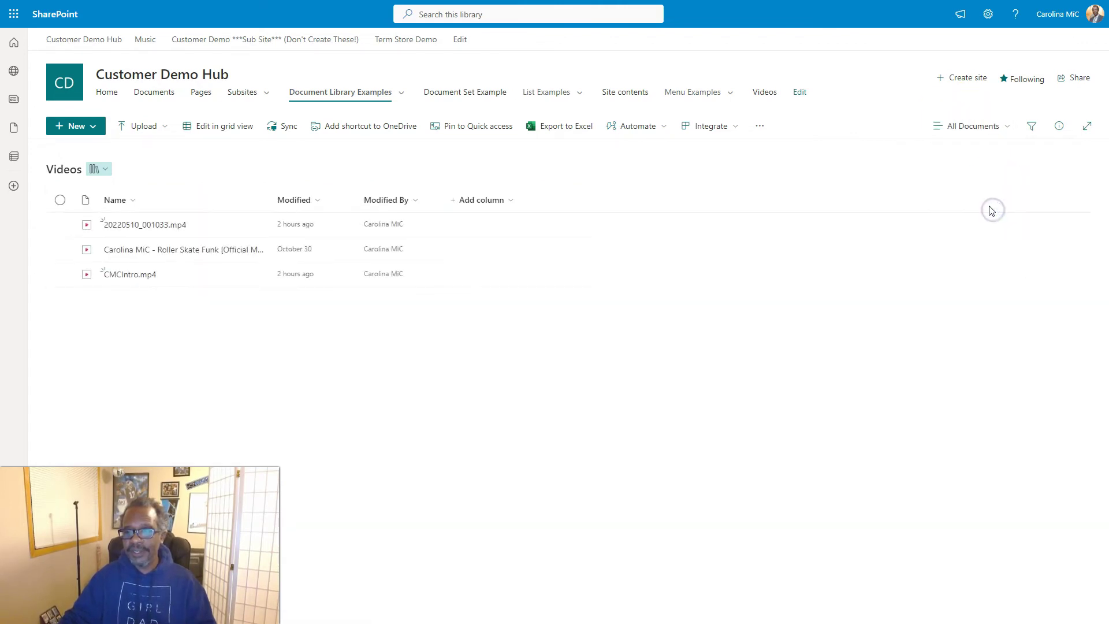
click(989, 127)
click(962, 254)
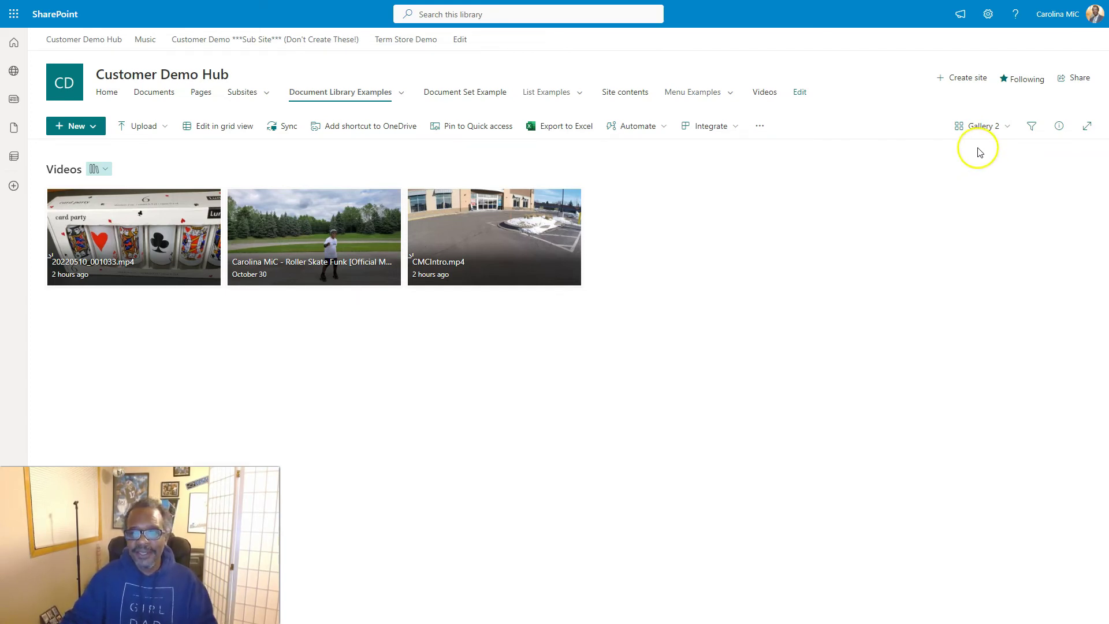
click(990, 128)
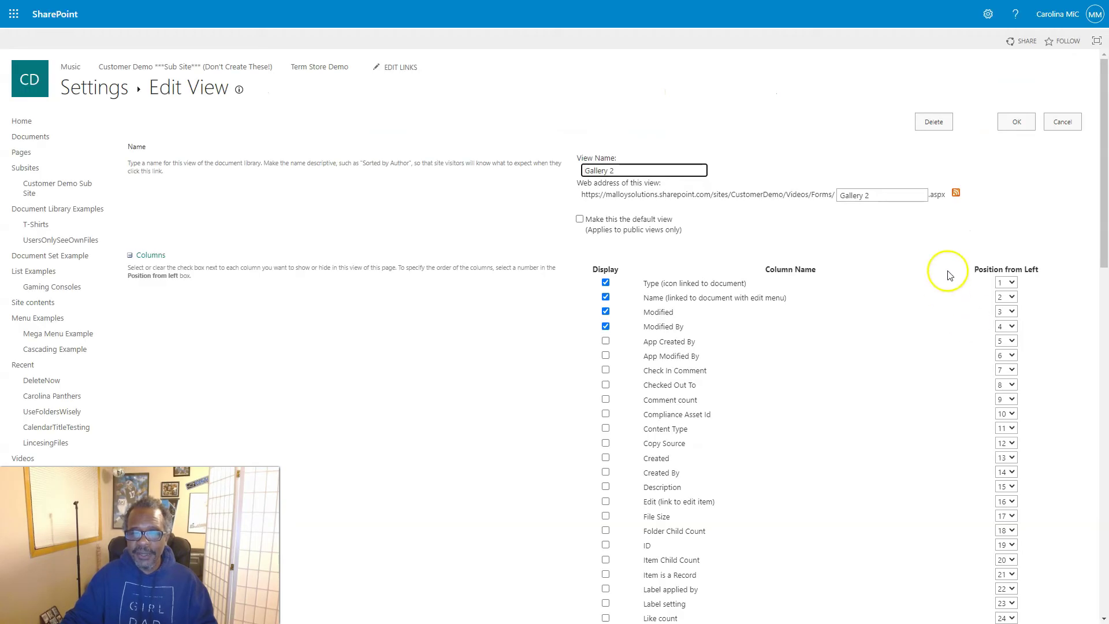
- Delete the Gallery 2 view, then switch to the Awesome view and delete it too
click(934, 122)
click(609, 50)
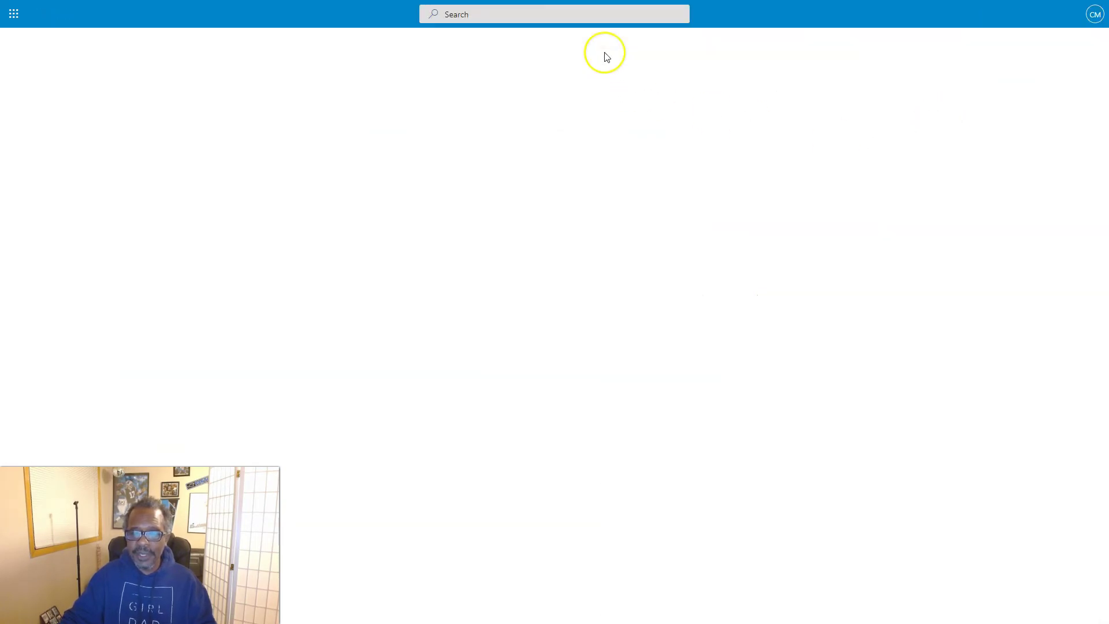
click(976, 128)
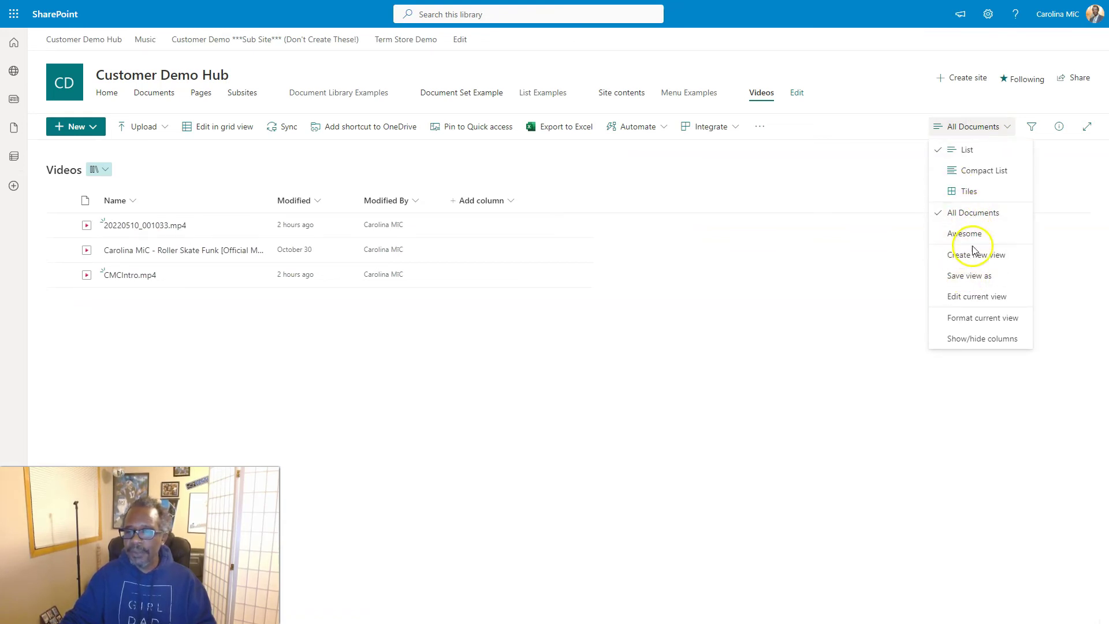
click(964, 237)
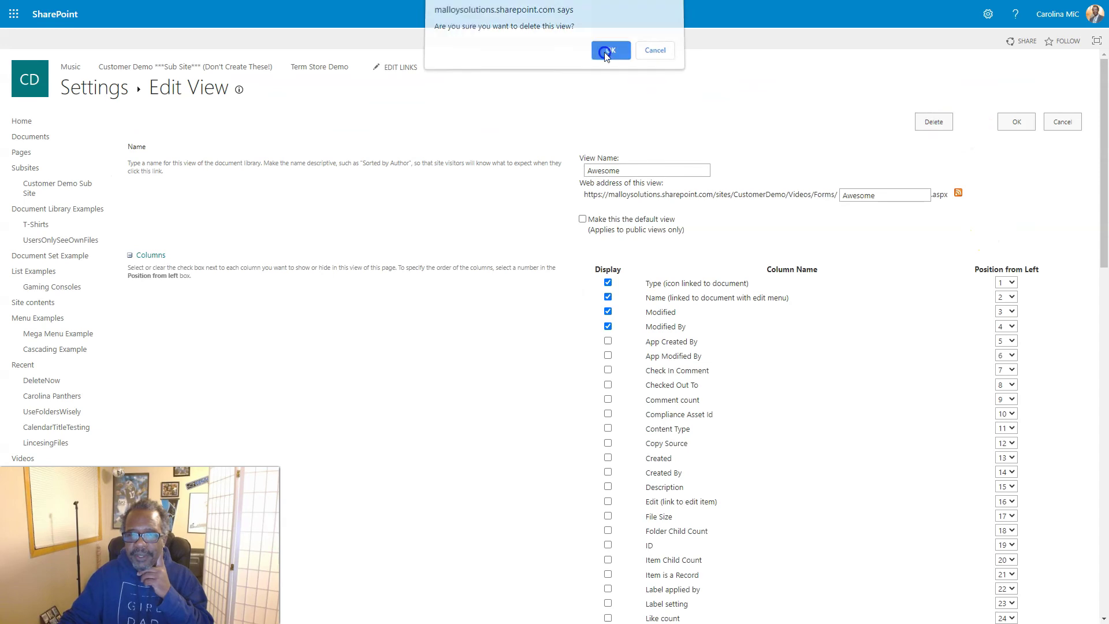
click(605, 52)
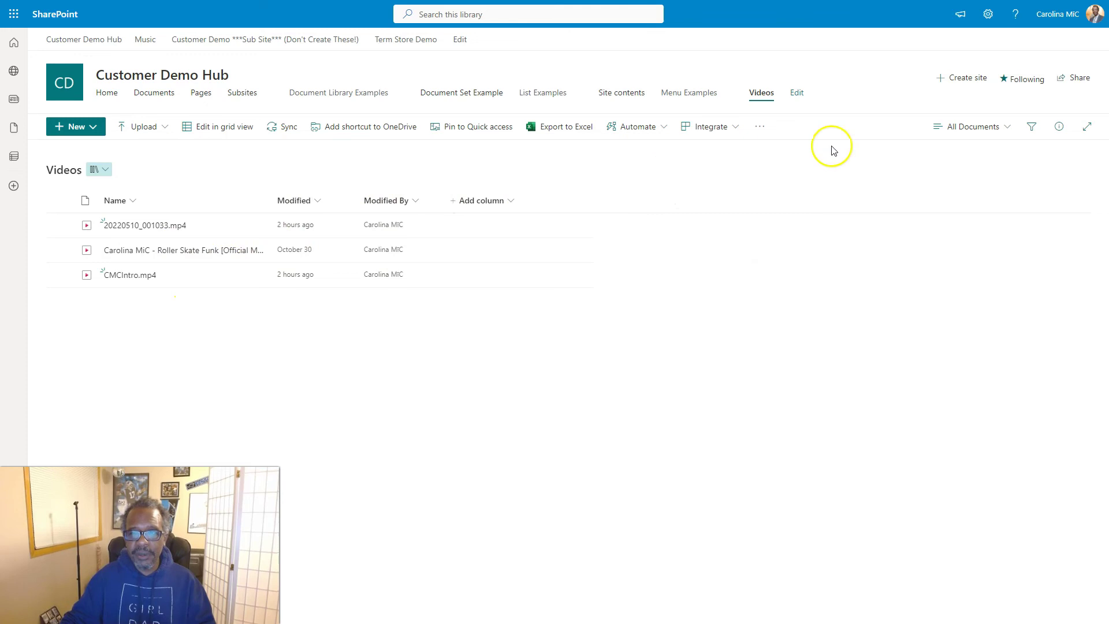
- Create a new public view named 'Gallery 3' displayed as a Gallery of thumbnails
click(990, 128)
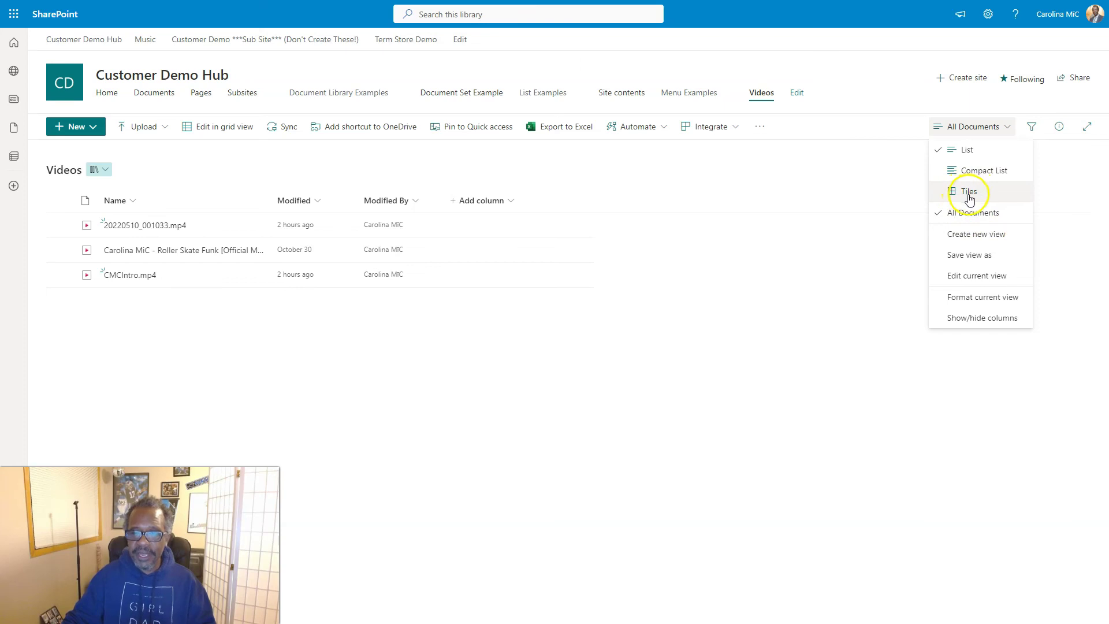
click(957, 237)
click(449, 268)
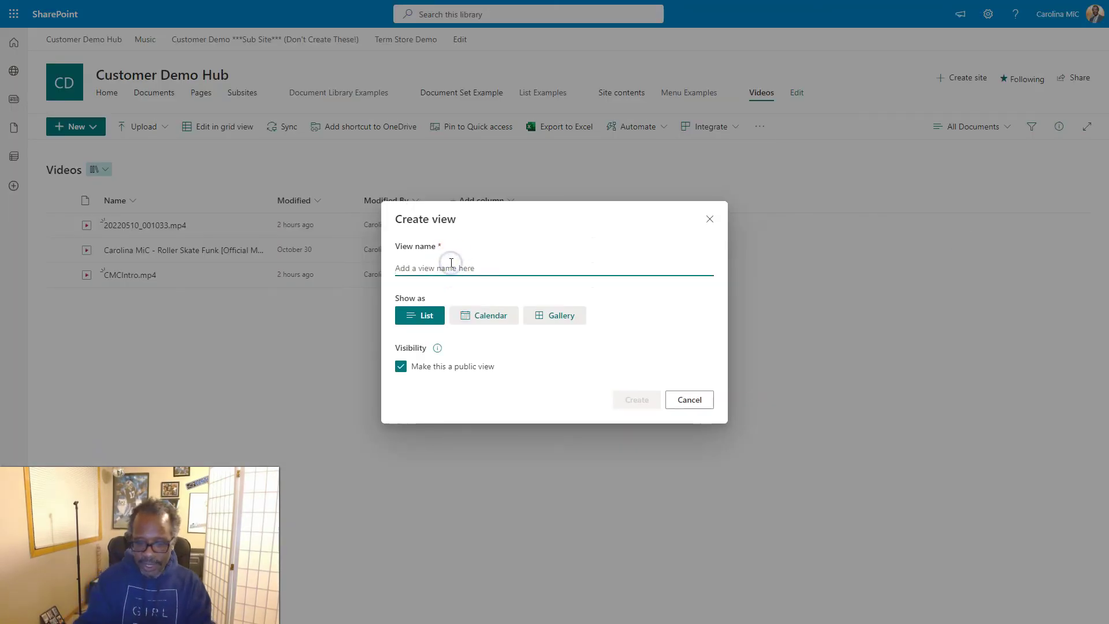
text(Gallery 3)
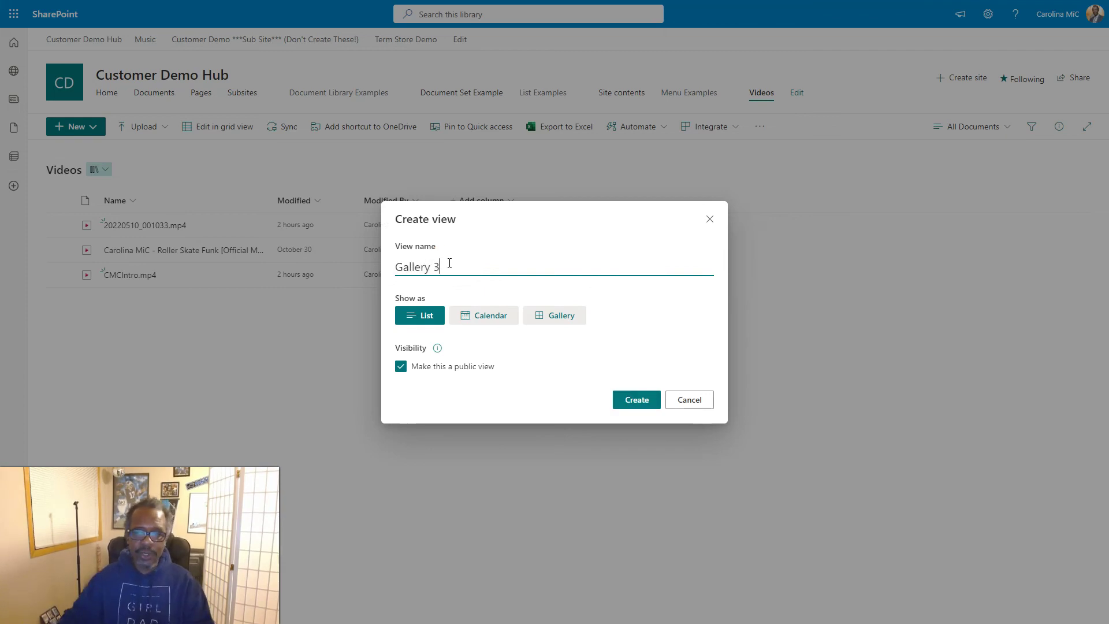
click(555, 318)
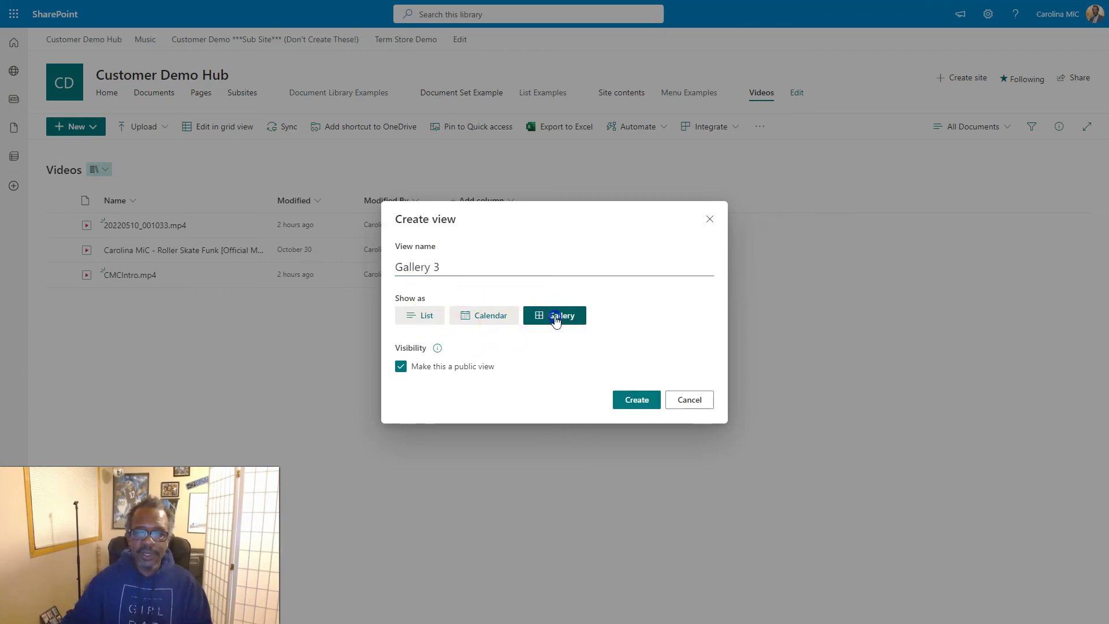
click(636, 398)
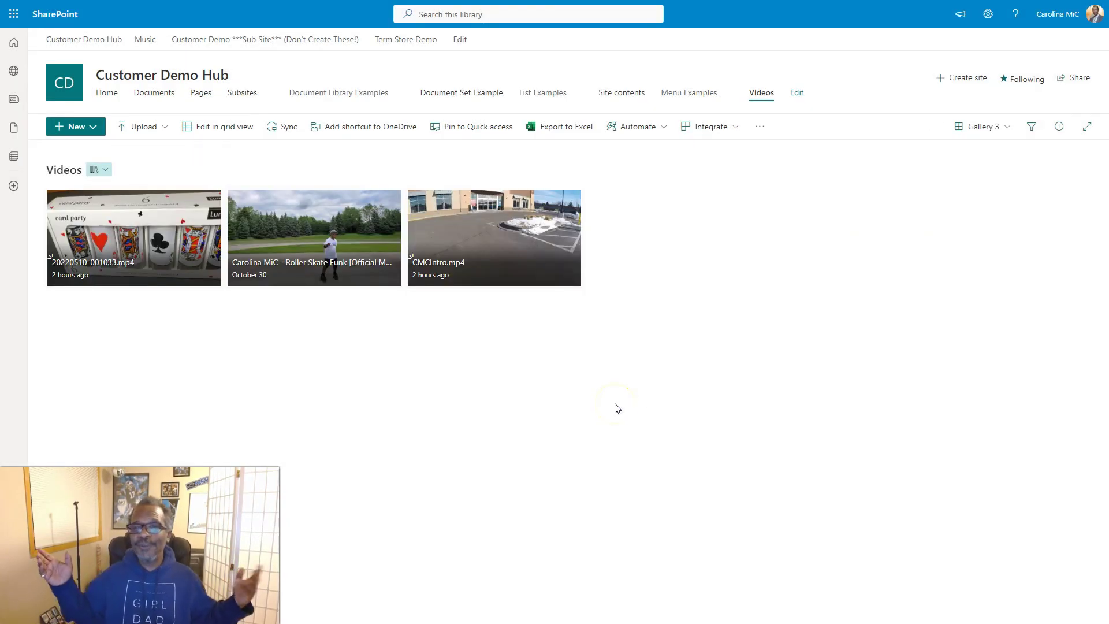